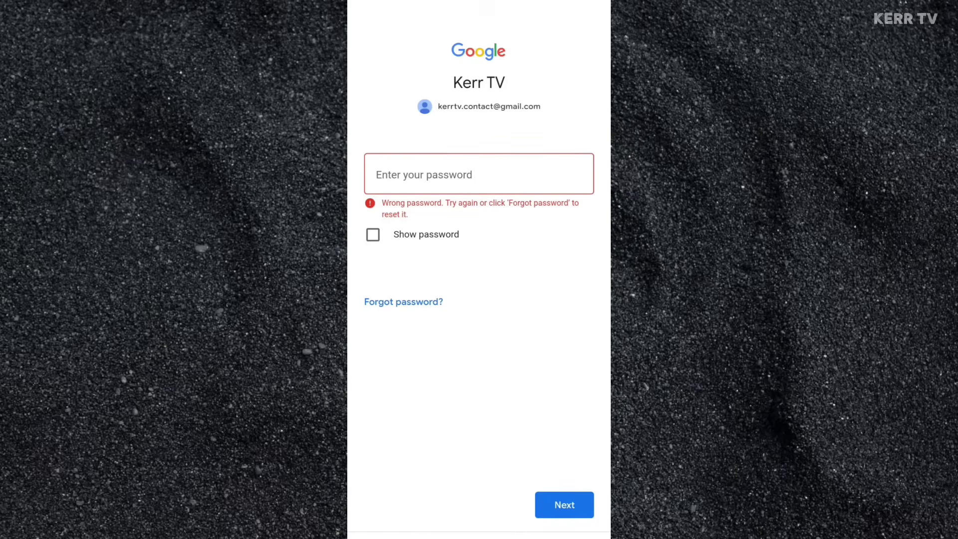
- Launch Chrome from the home screen and load support.google.com
drag(478, 534, 478, 349)
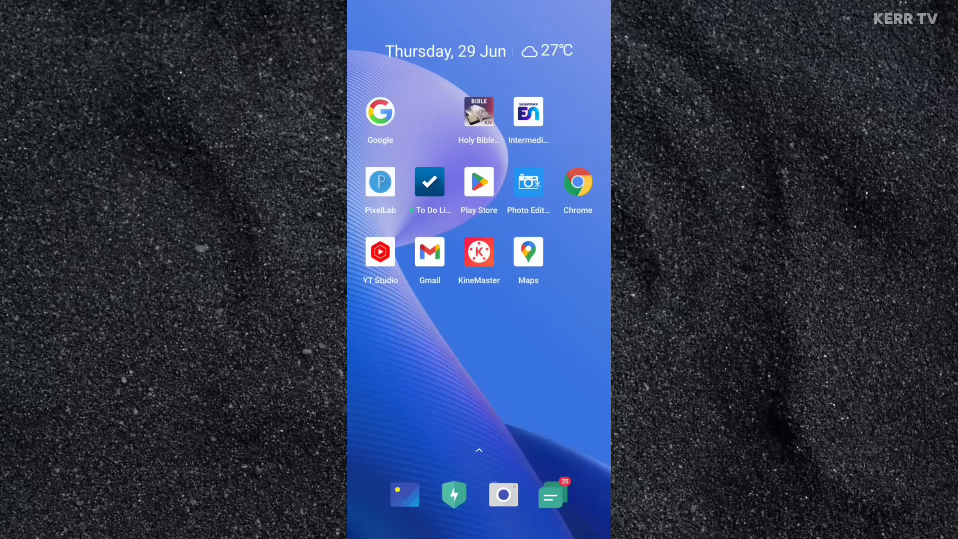
click(578, 182)
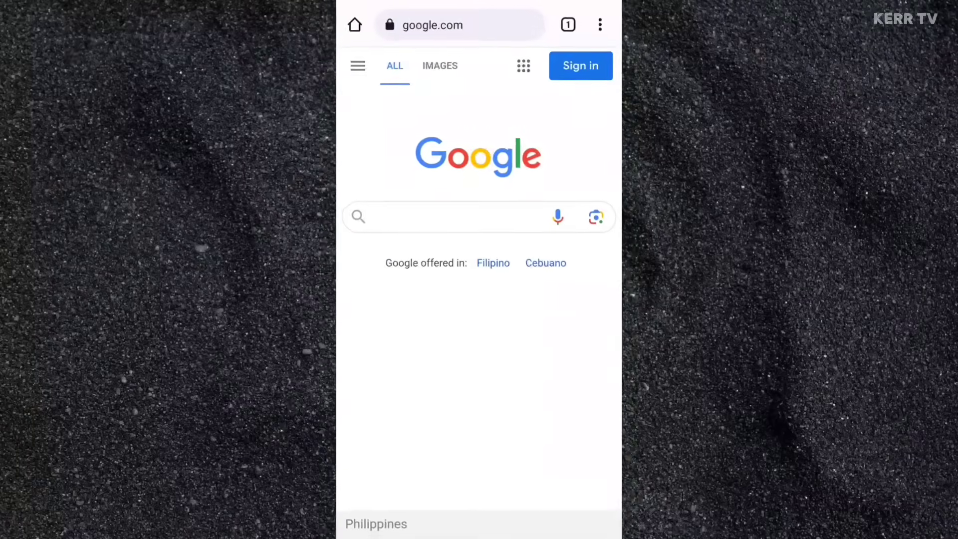
click(435, 22)
text(su)
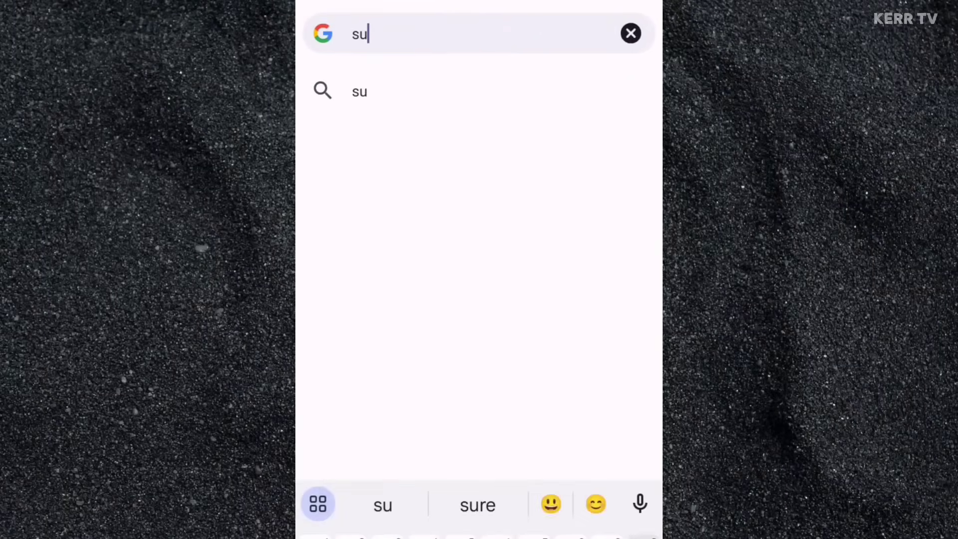
text(pport.goo)
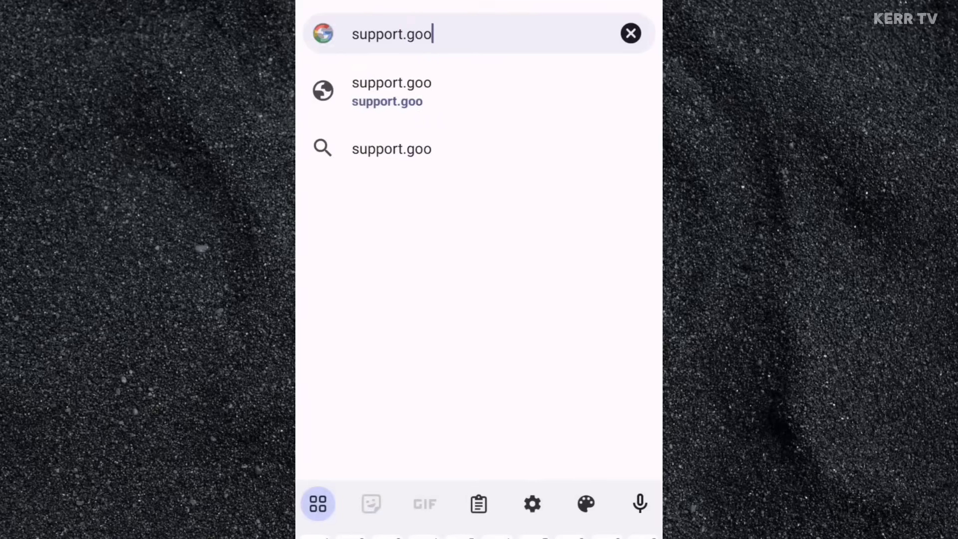
text(gle.com)
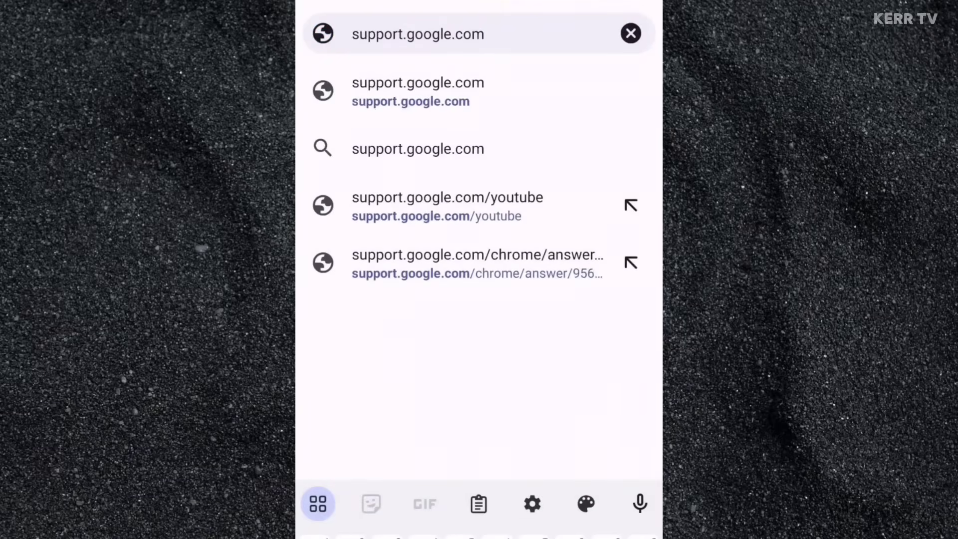
key(Return)
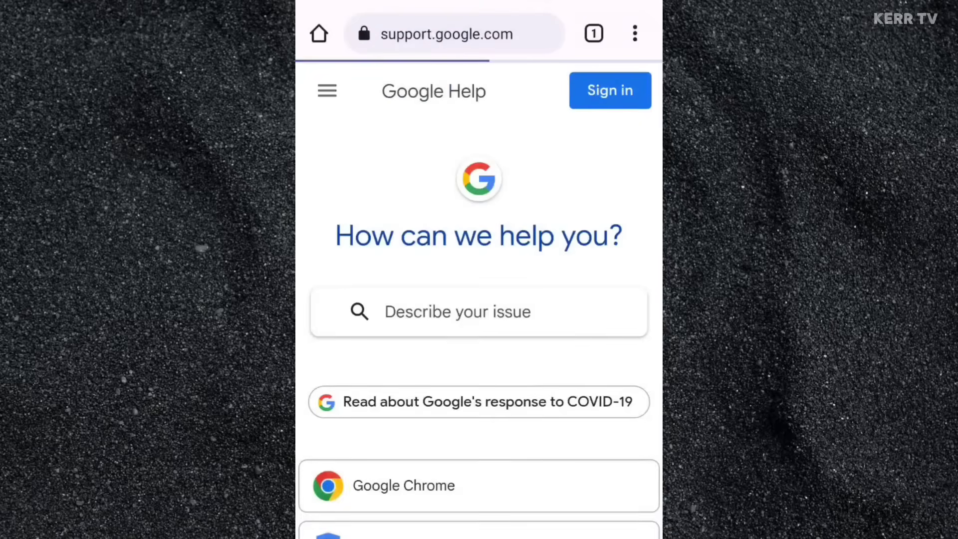
- Open the Google Account help page and choose to post a question in its community
scroll(479, 299, down, 5)
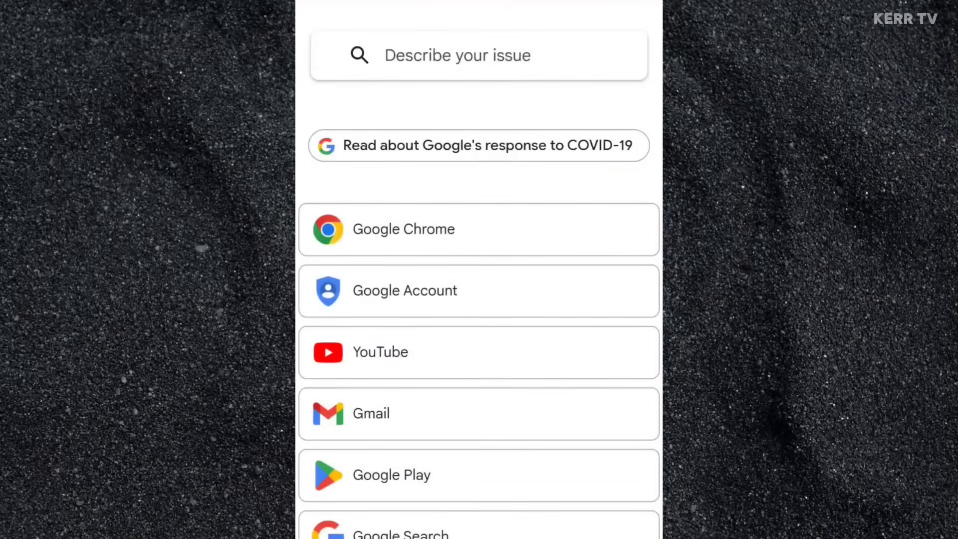
click(404, 291)
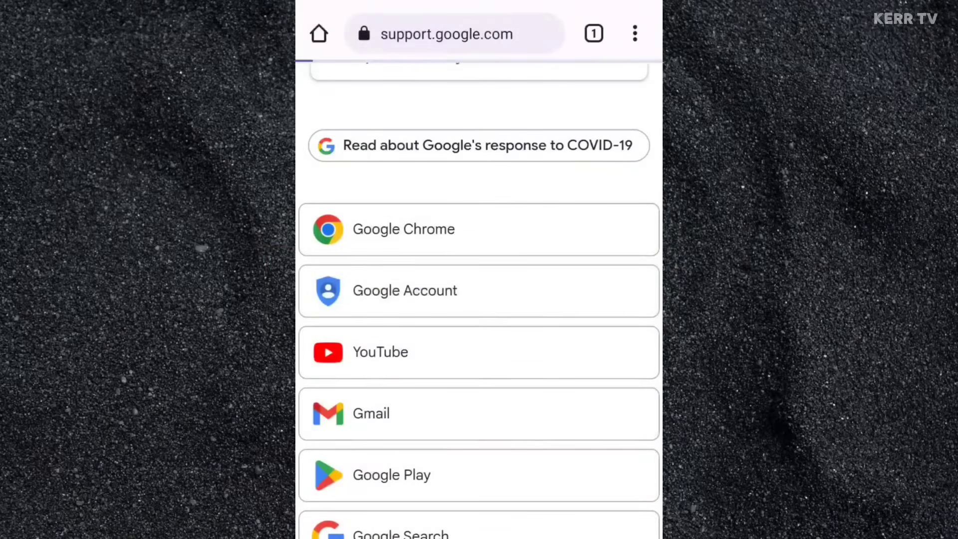
scroll(479, 299, down, 10)
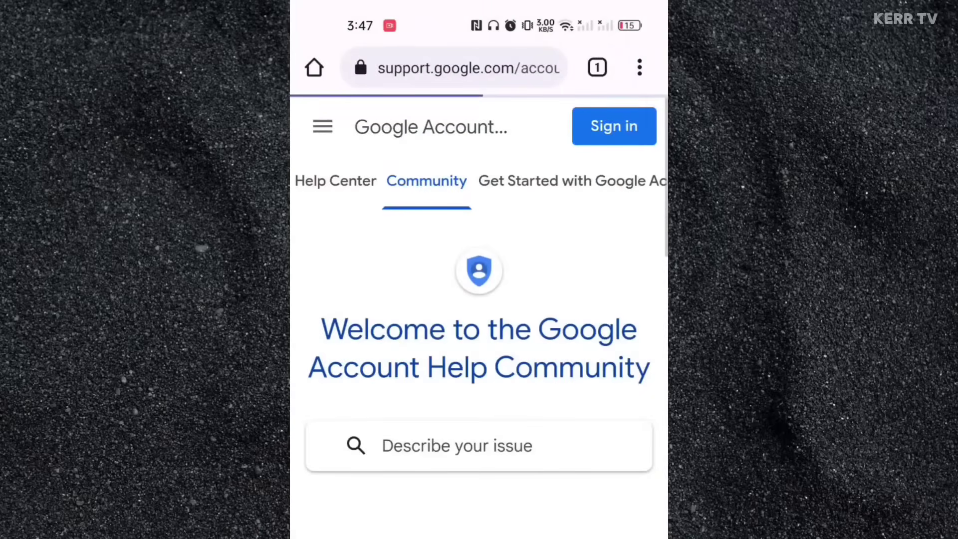
scroll(479, 269, down, 10)
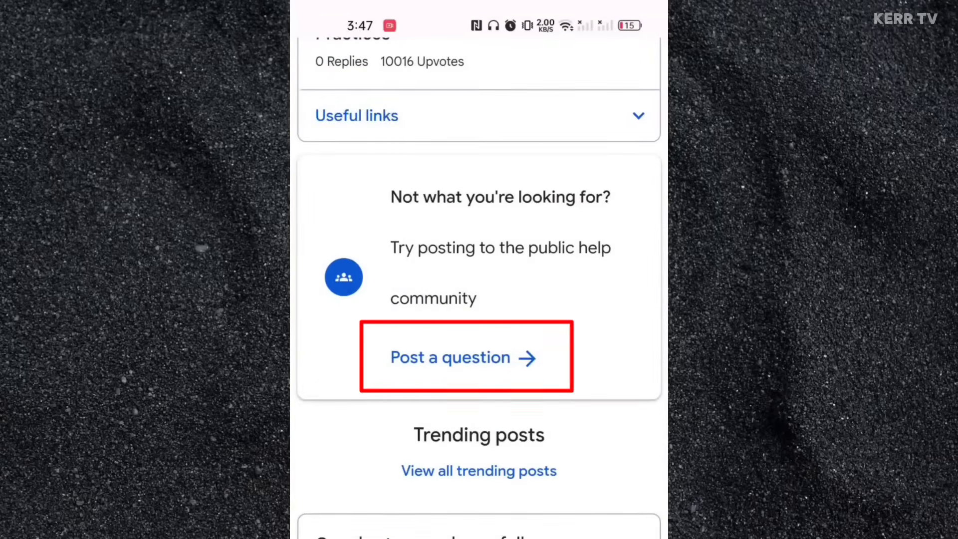
click(459, 357)
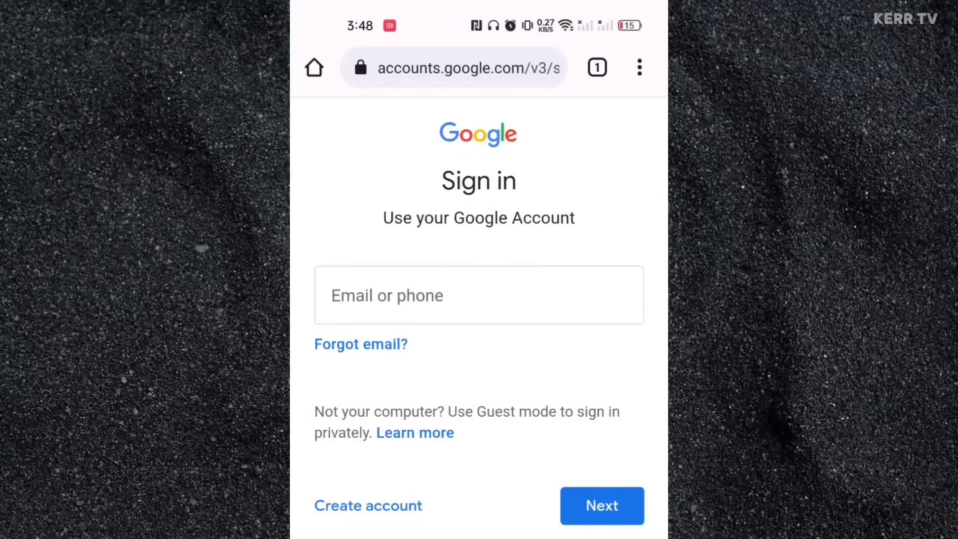
- Sign in with the account's email address and password
click(479, 295)
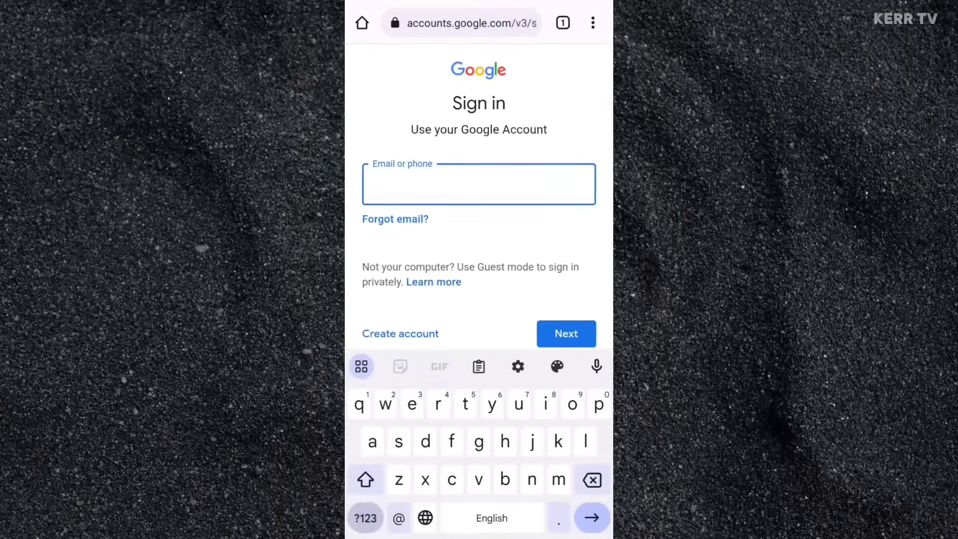
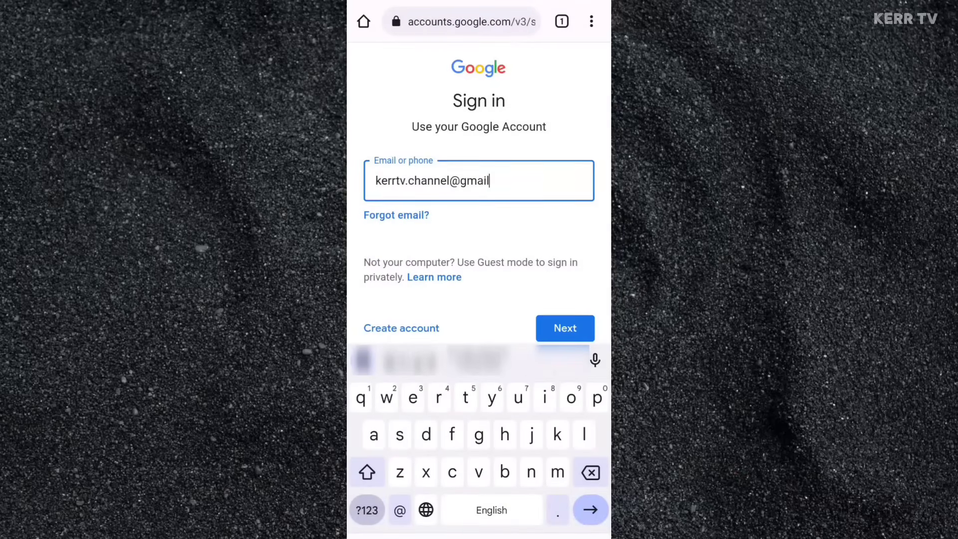
key(Return)
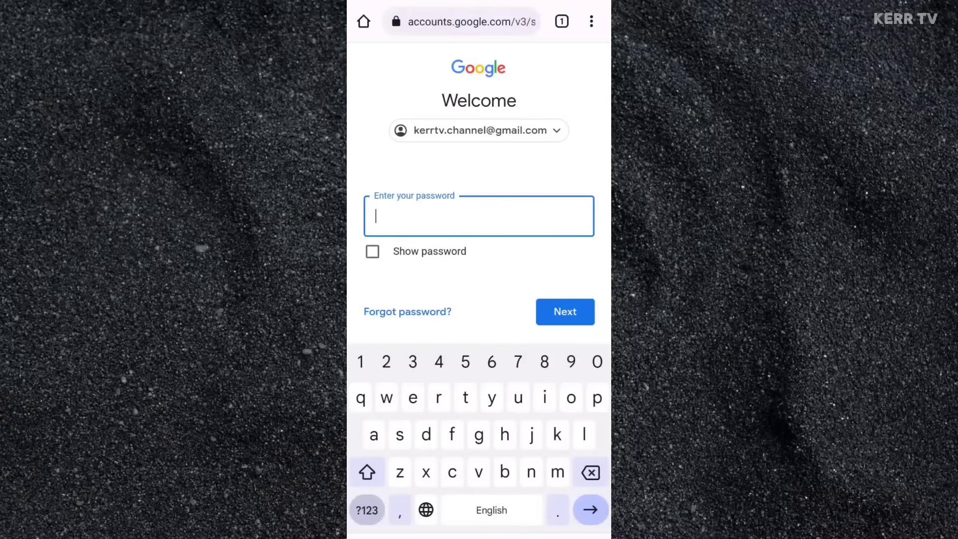
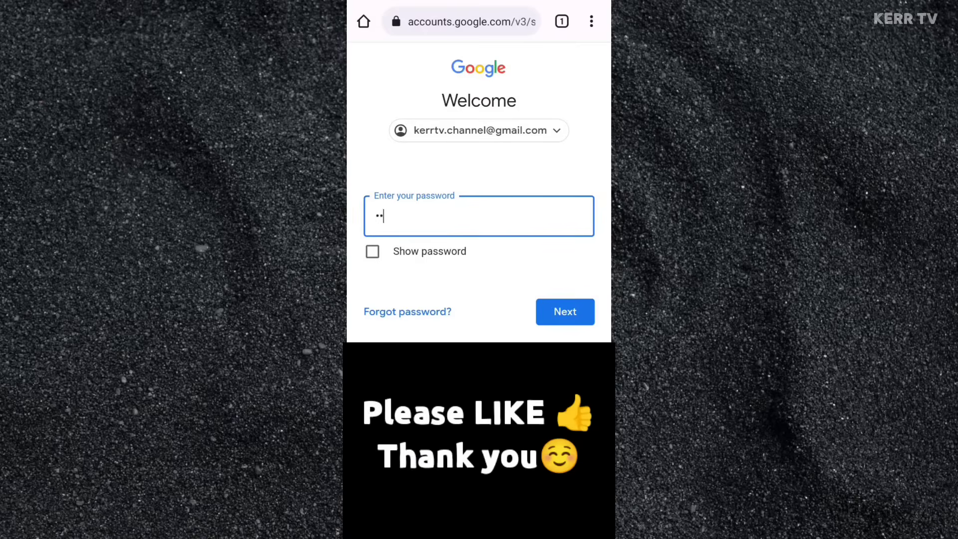
click(565, 311)
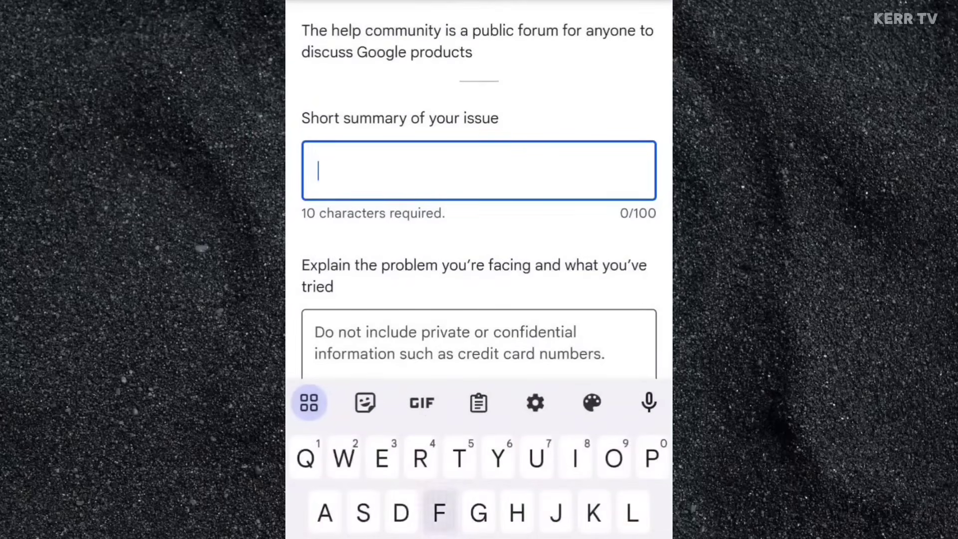
- Enter 'Forgotten Google Account's Password' as the post's short summary
text(Forgotten Goog)
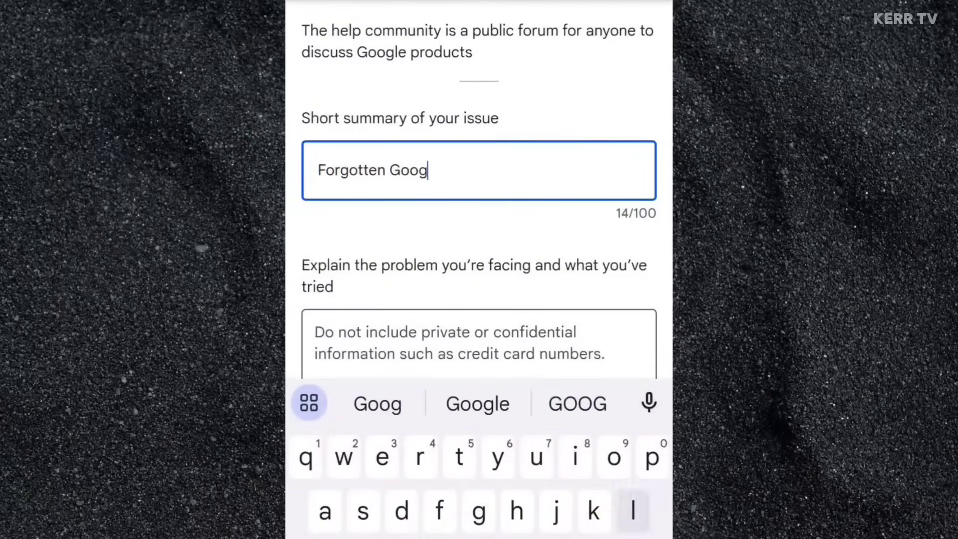
text(le Accoun)
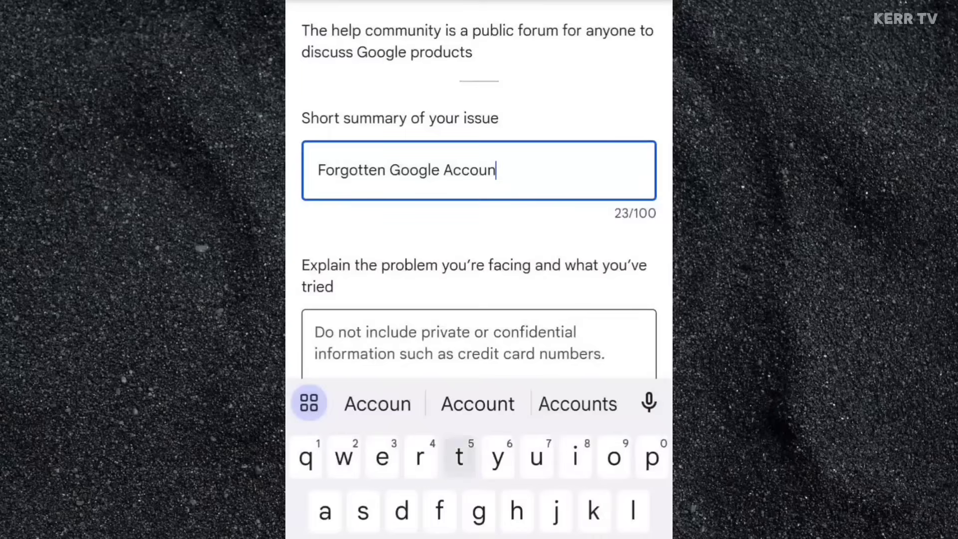
text(t's Passwor)
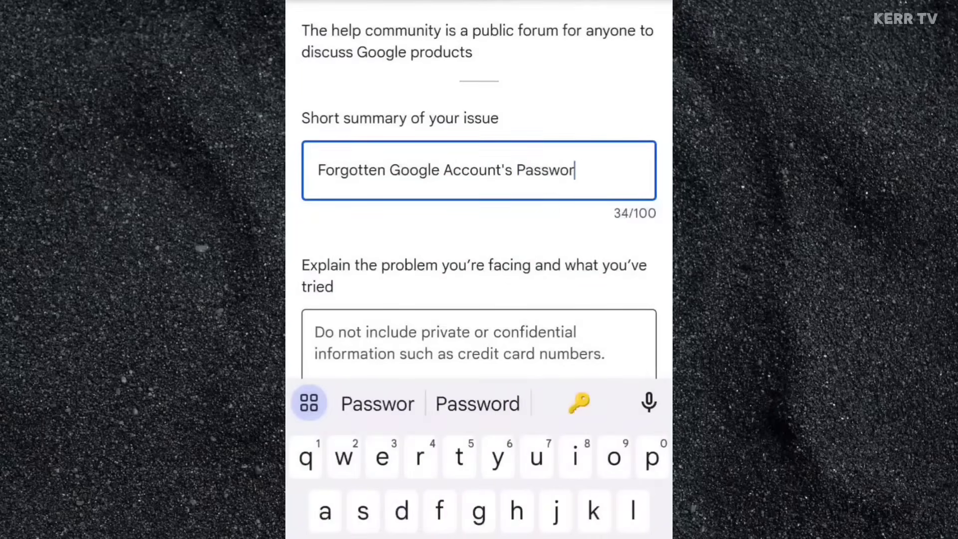
text(d)
- Describe the forgotten password with no recovery email or phone, request a reset, and add 'Thank you!'
scroll(479, 270, down, 4)
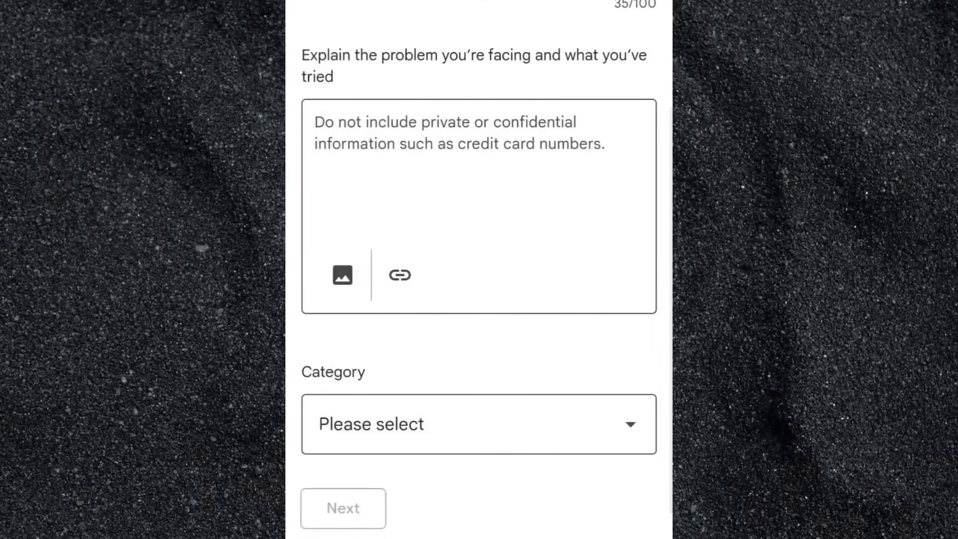
click(478, 199)
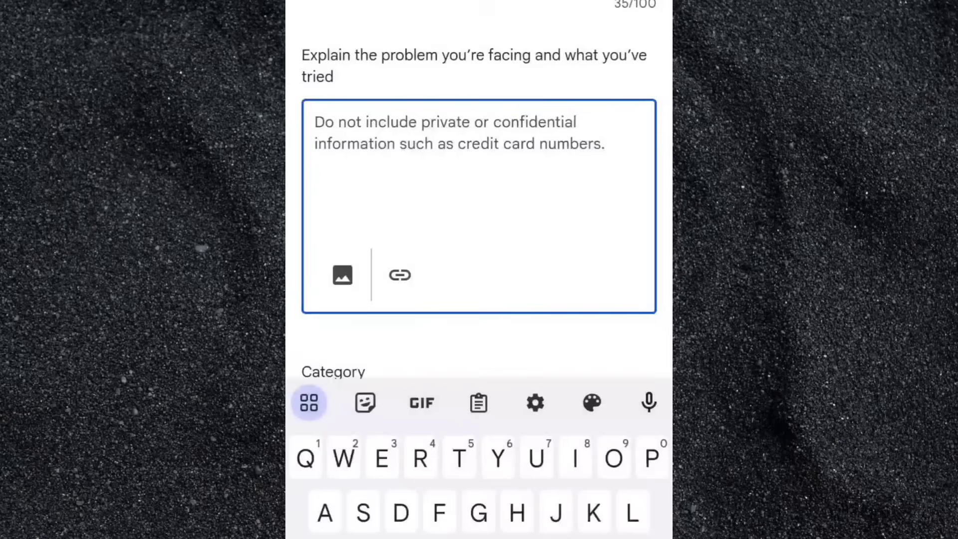
text(I forg)
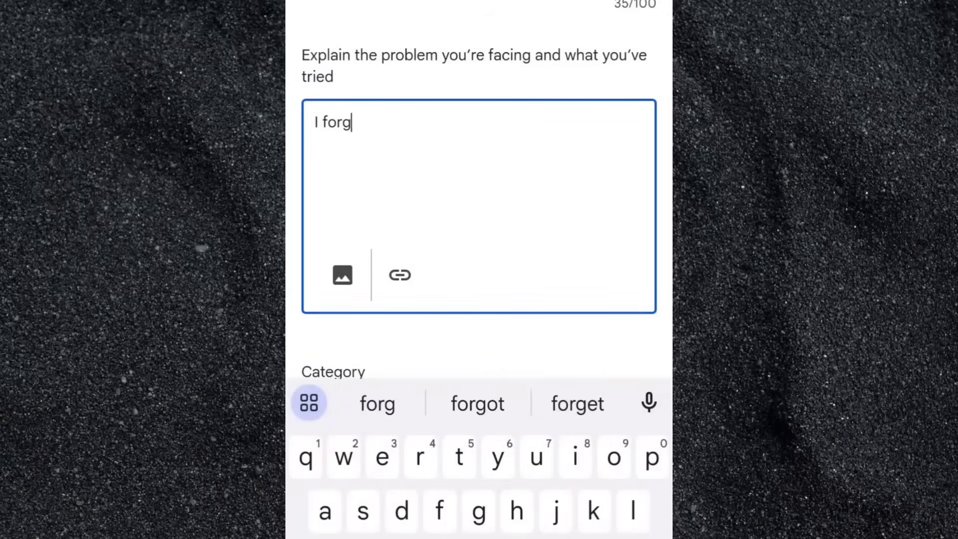
text(ot the password )
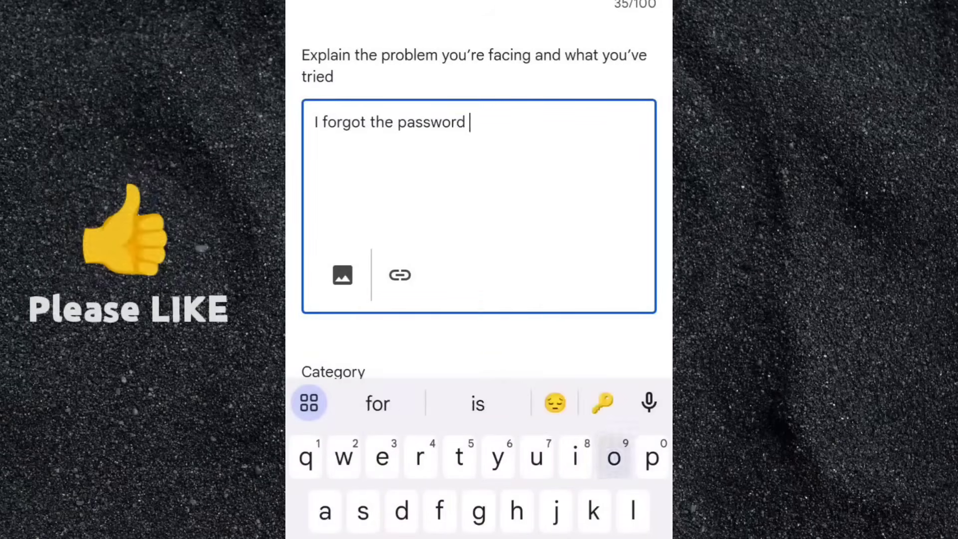
text(of my Google A)
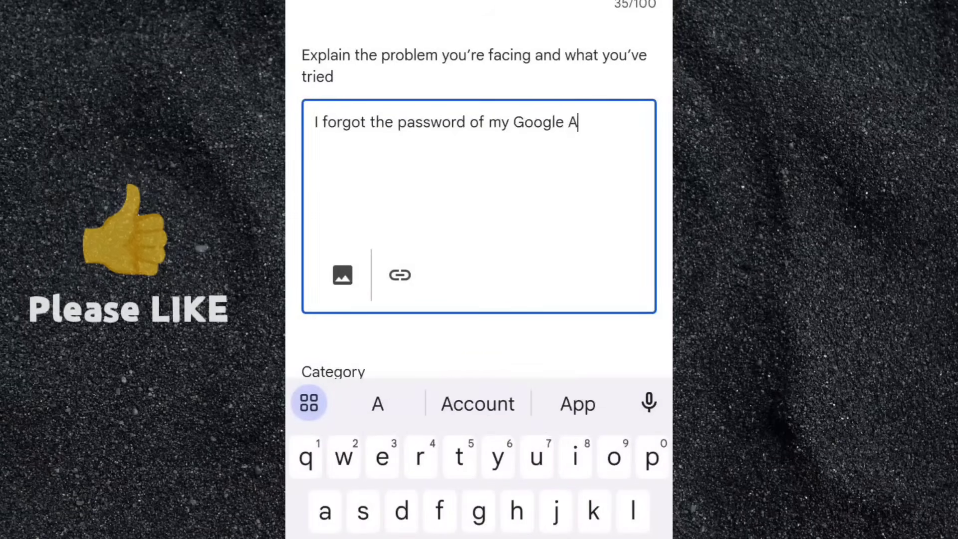
text(ccount. It doe)
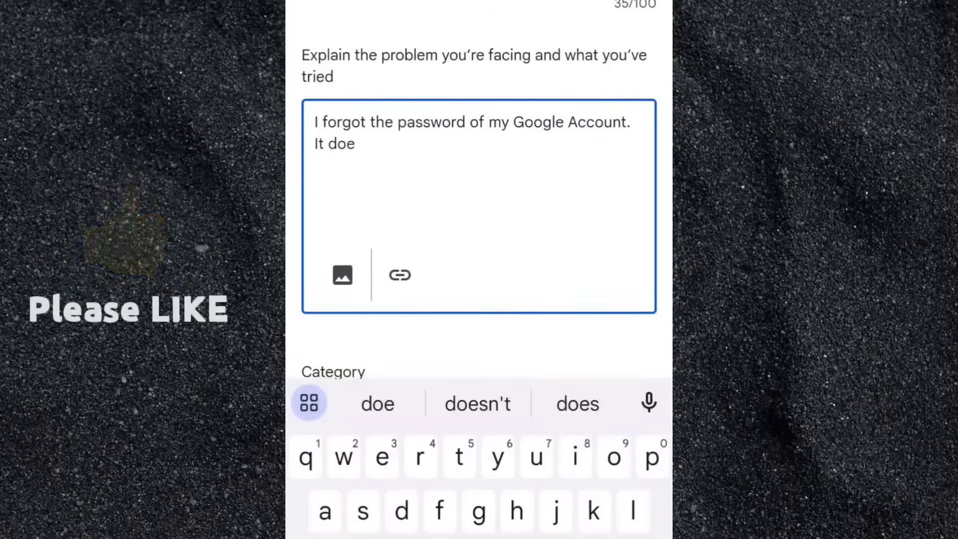
text(sn't have re)
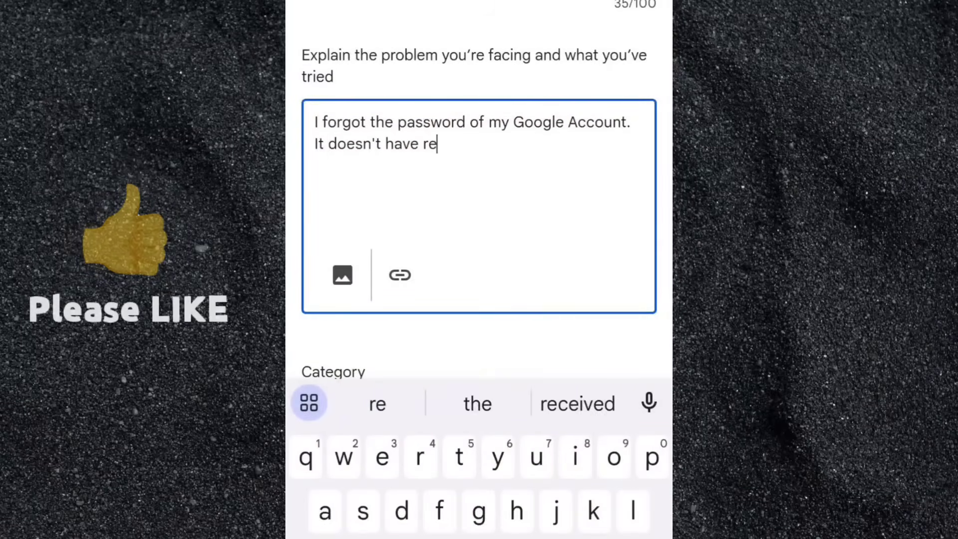
text(covery email and)
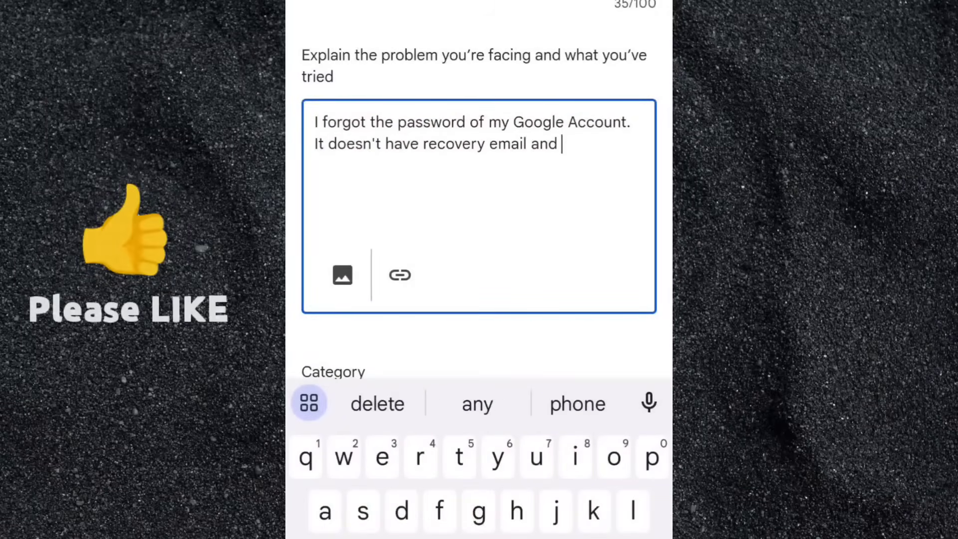
text( phone number.)
key(Return)
key(Return)
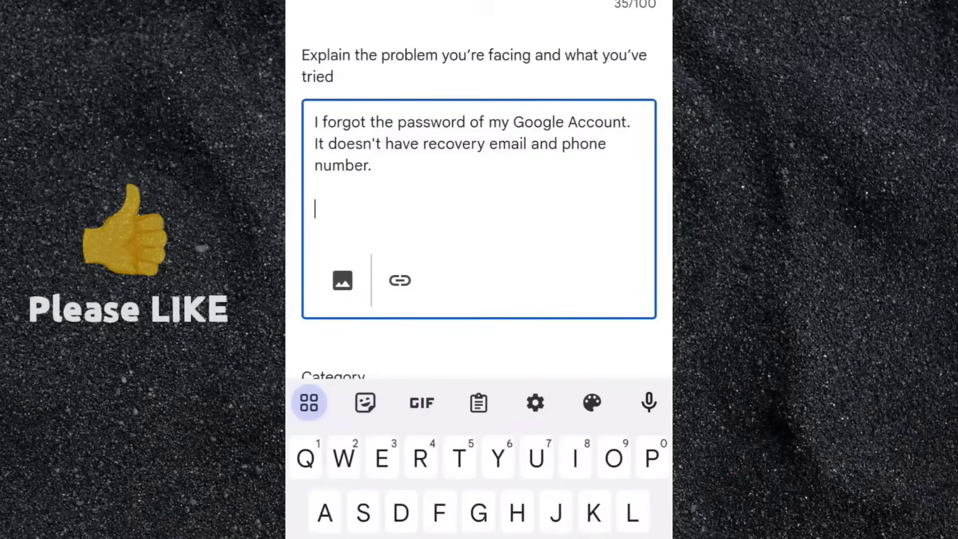
text(Please help me)
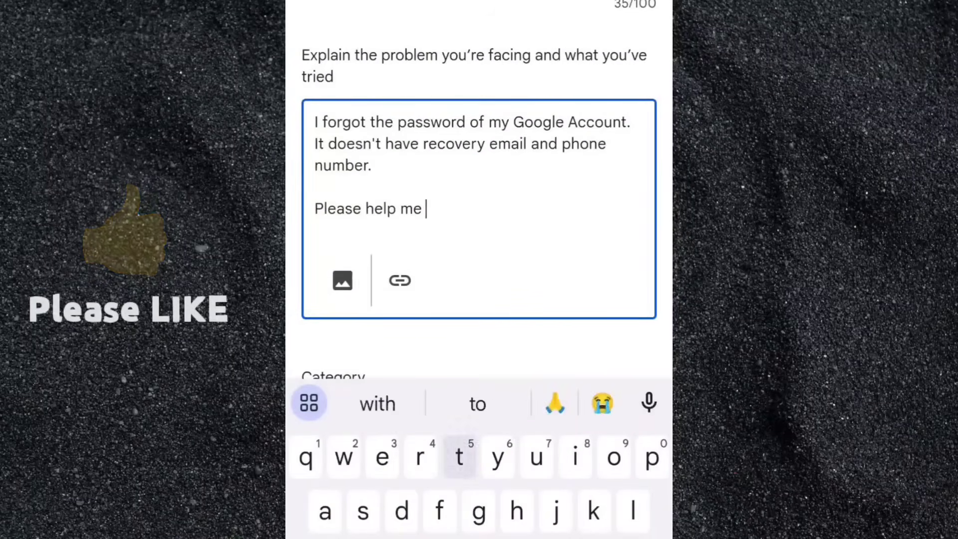
text( to get my Google A)
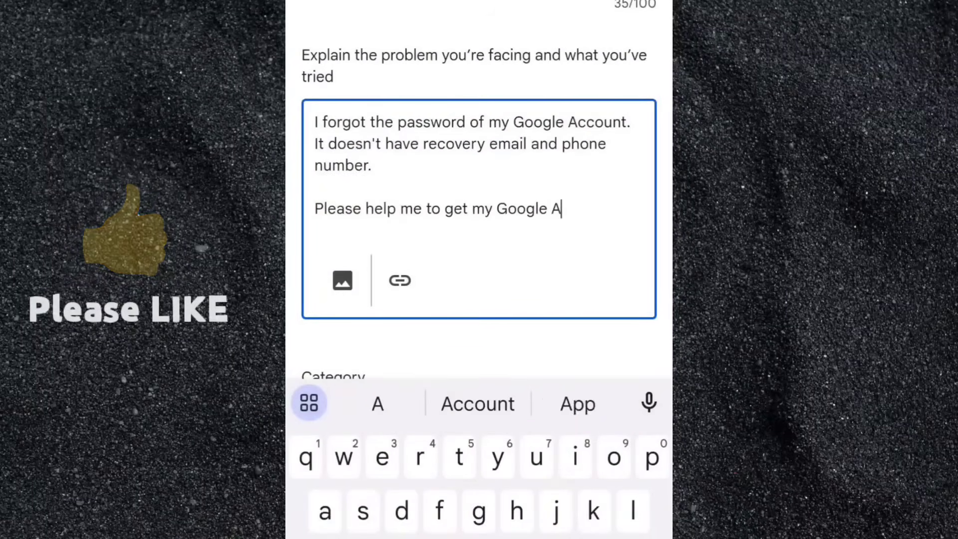
text(ccount back and )
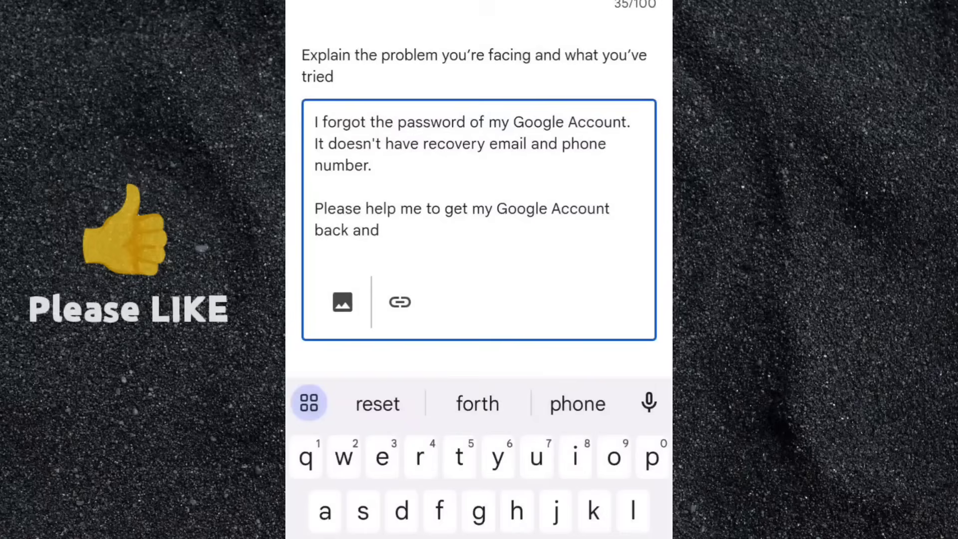
text(reset the password)
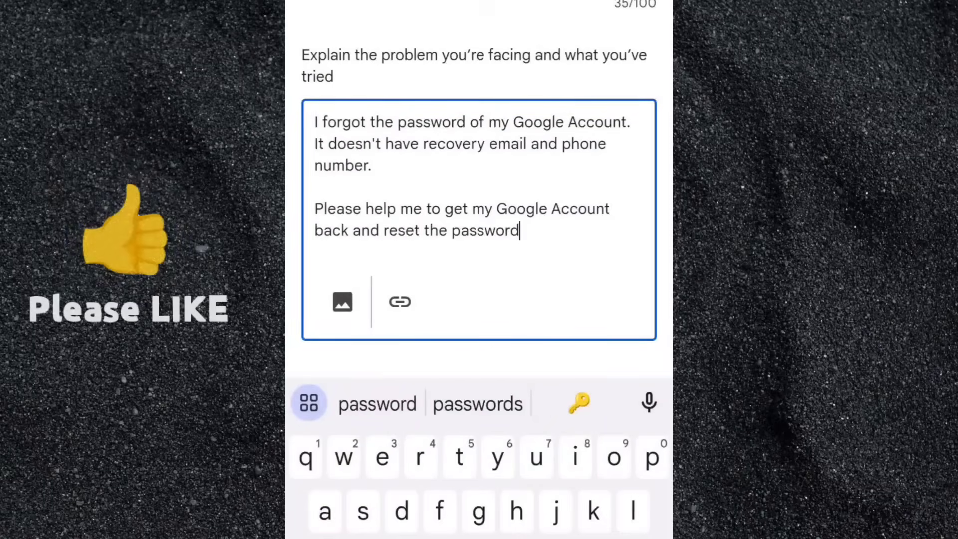
text(.)
key(Return)
key(Return)
text(Thank y)
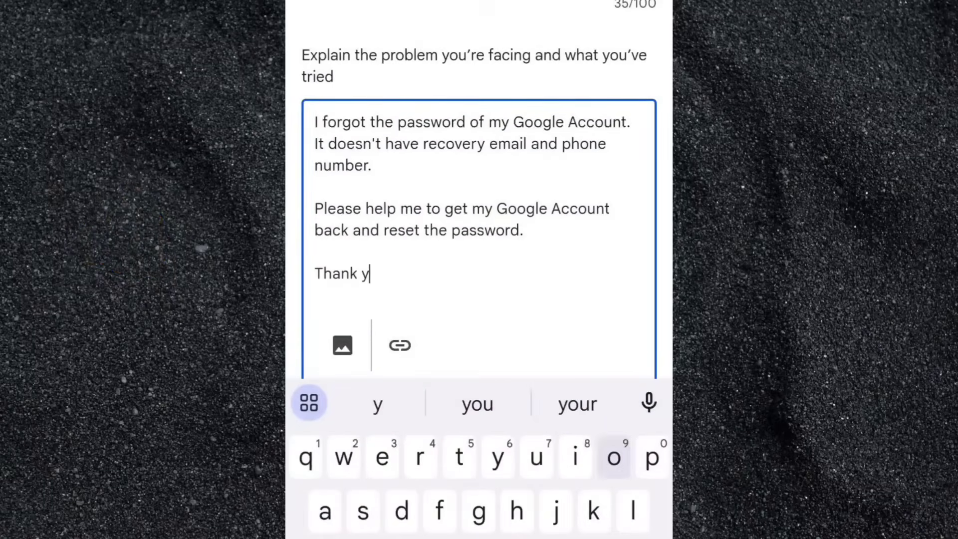
text(ou!)
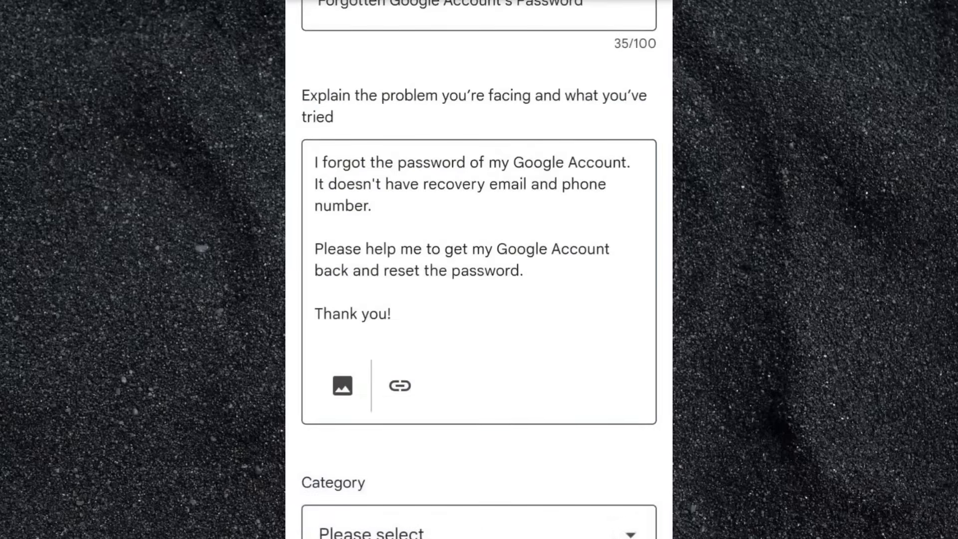
- Set the post category to Account Access & Recovery and continue
scroll(479, 269, down, 5)
click(479, 285)
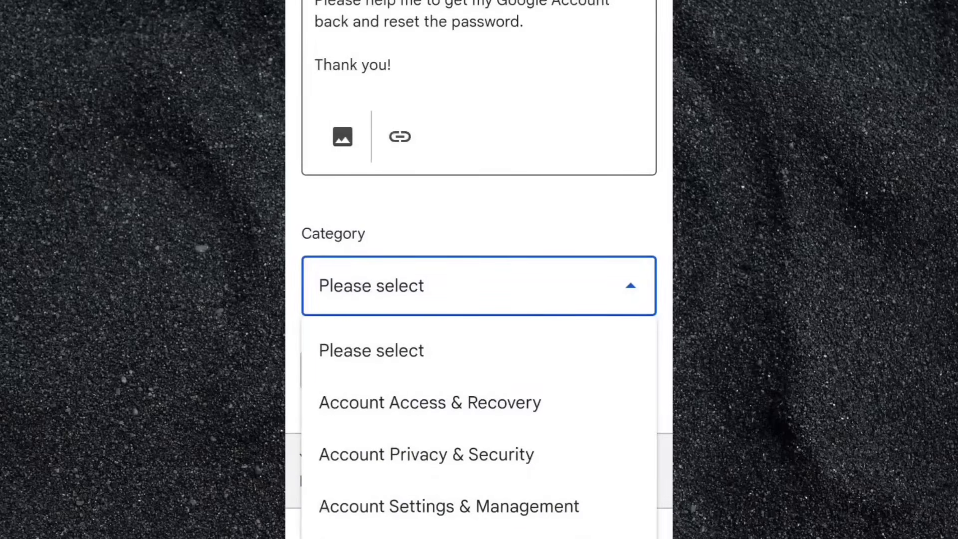
click(430, 402)
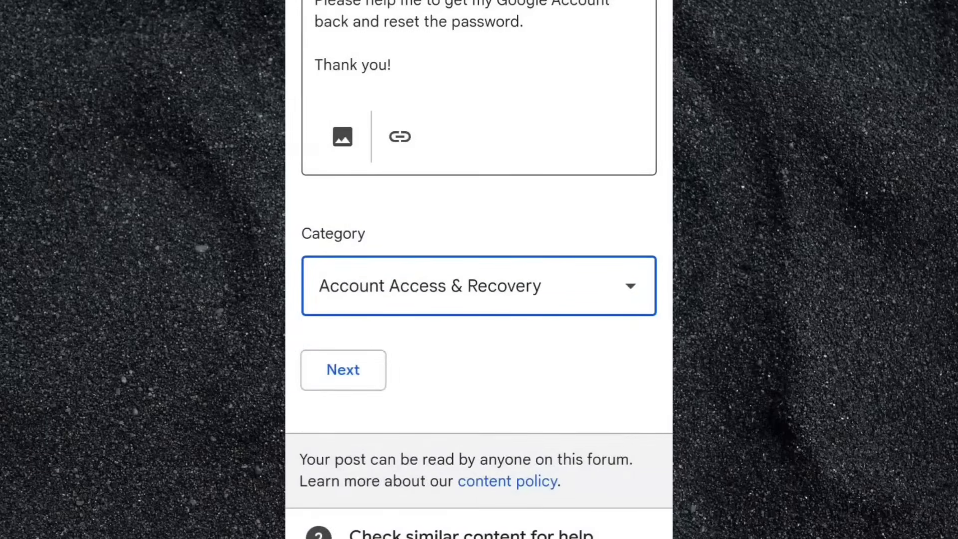
scroll(479, 269, down, 3)
click(342, 244)
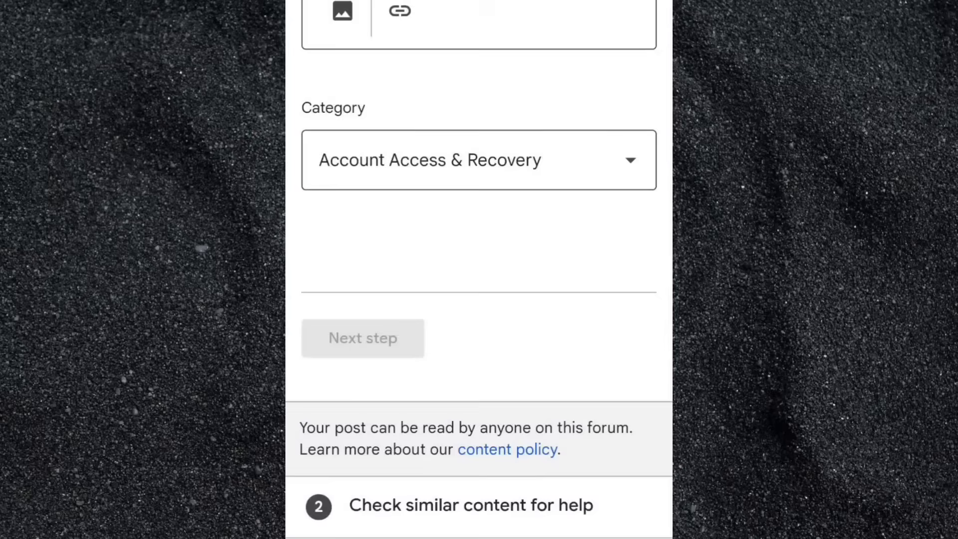
- Move past similar content, set the platform to Android, and advance to confirmation
scroll(479, 269, down, 2)
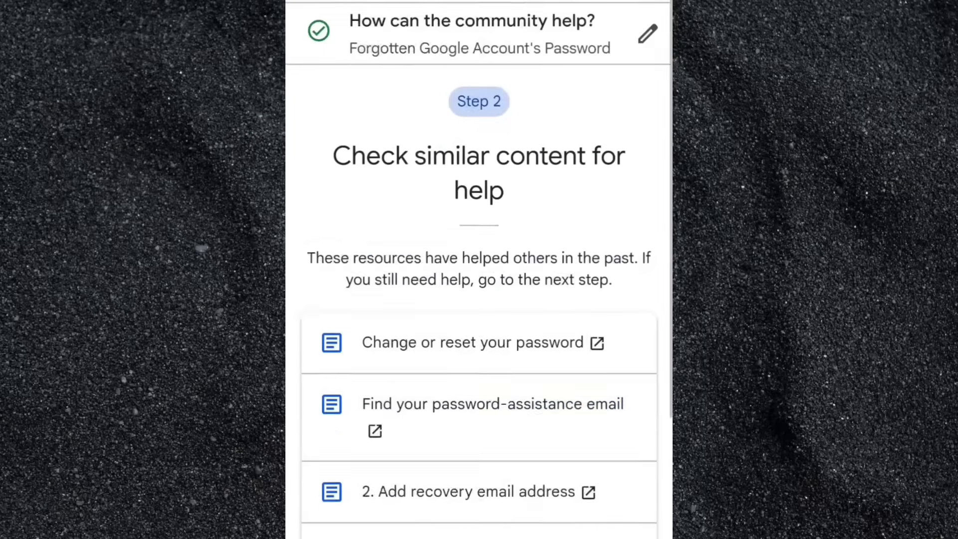
scroll(479, 269, down, 7)
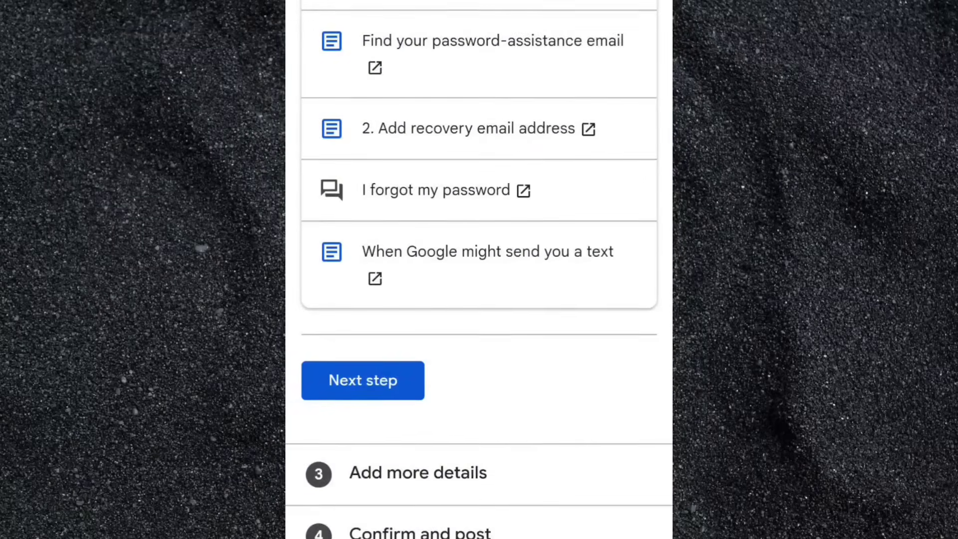
click(363, 380)
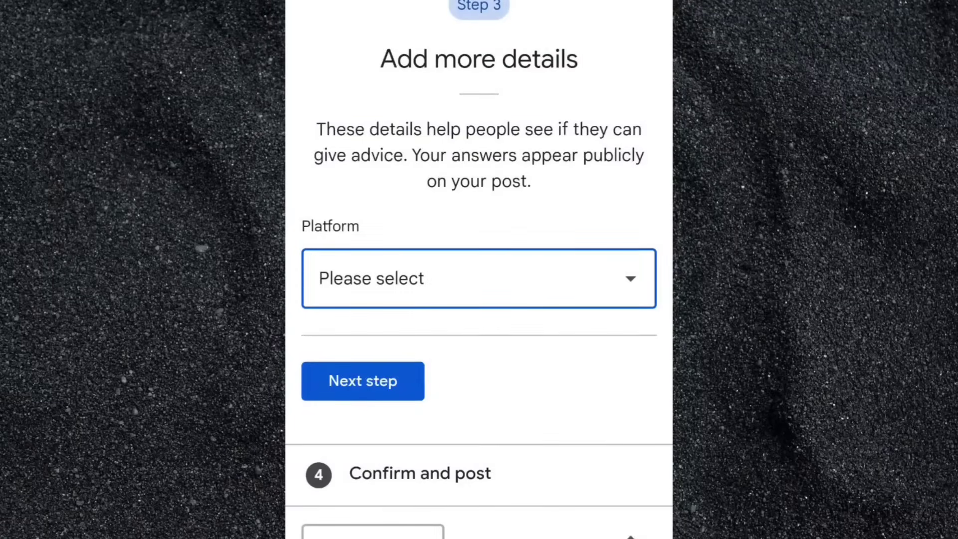
click(478, 278)
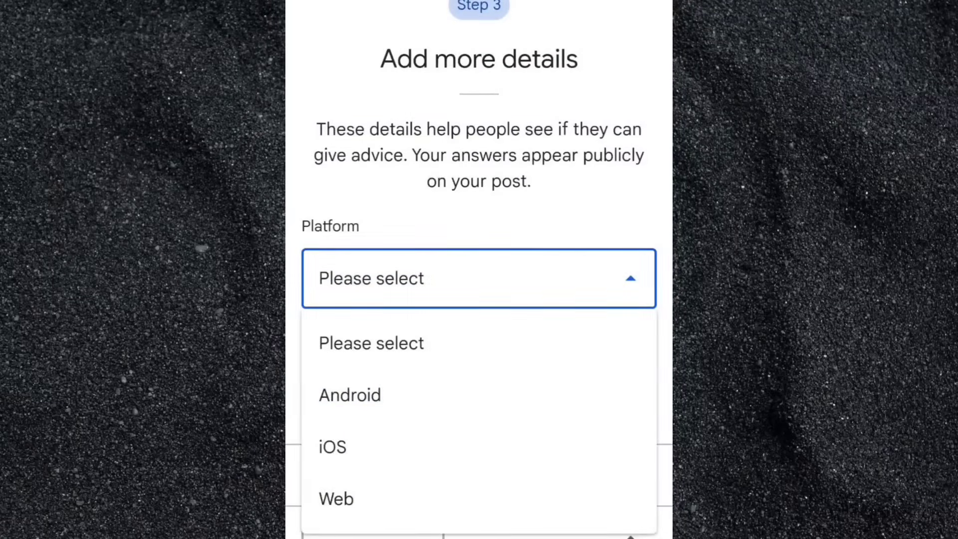
click(350, 394)
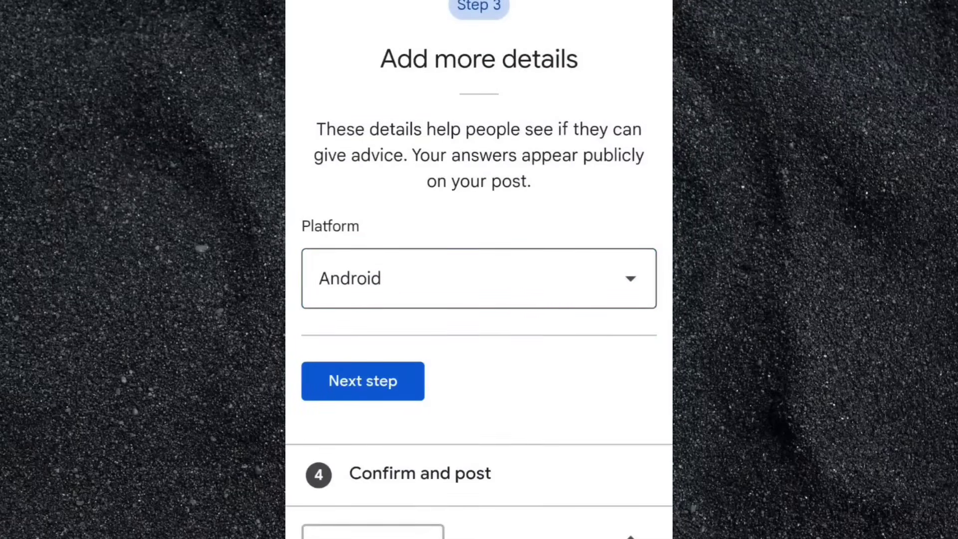
click(362, 381)
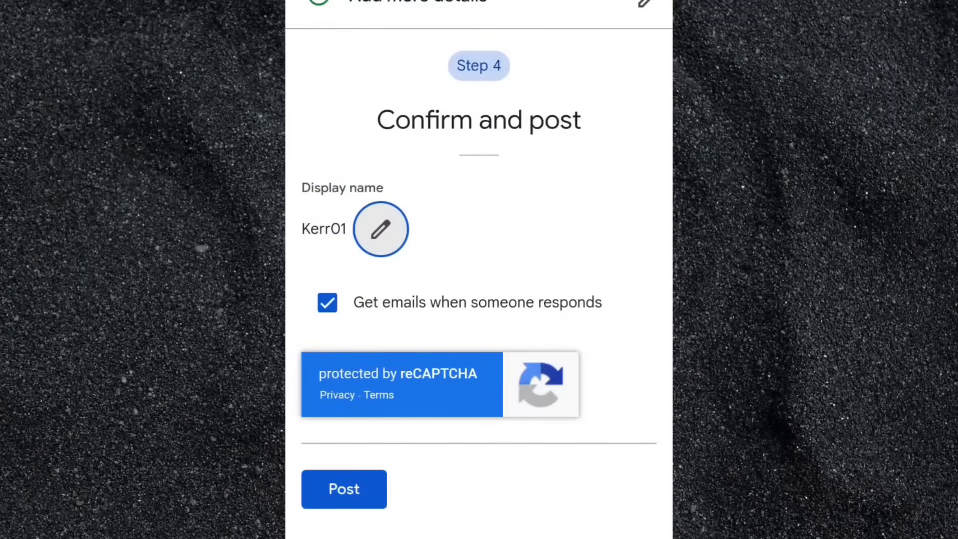
- Change the display name's last digit from 1 to 5, save it, and post the question
click(380, 229)
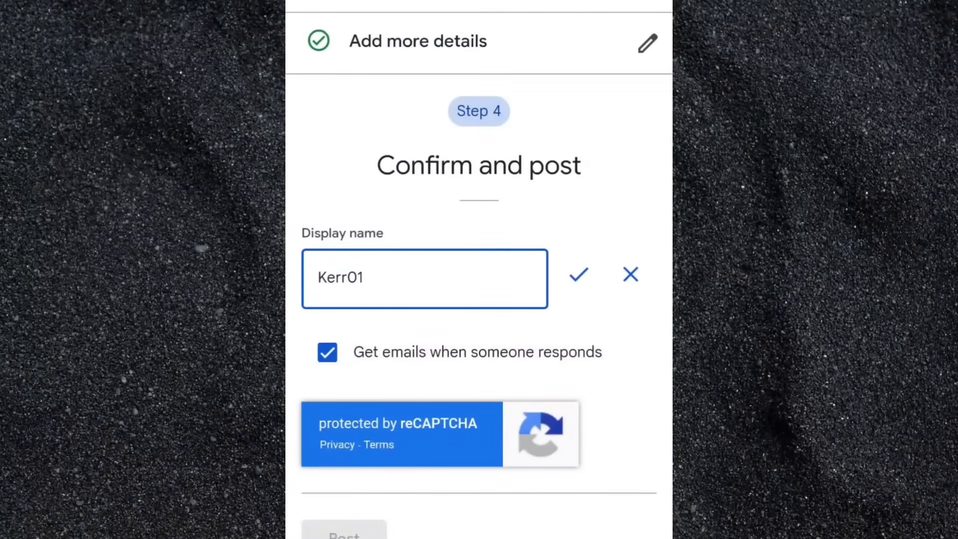
click(364, 277)
key(BackSpace)
text(5)
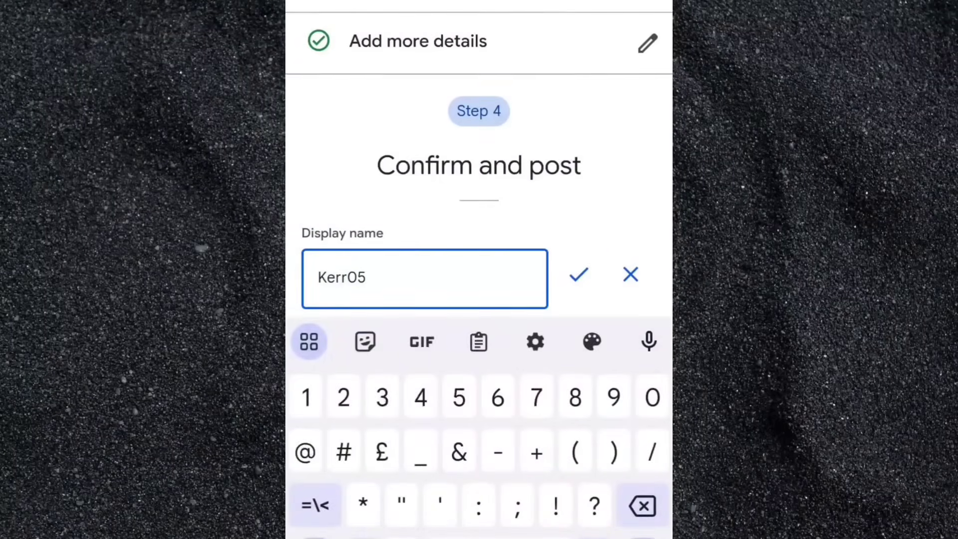
click(579, 273)
scroll(479, 299, down, 2)
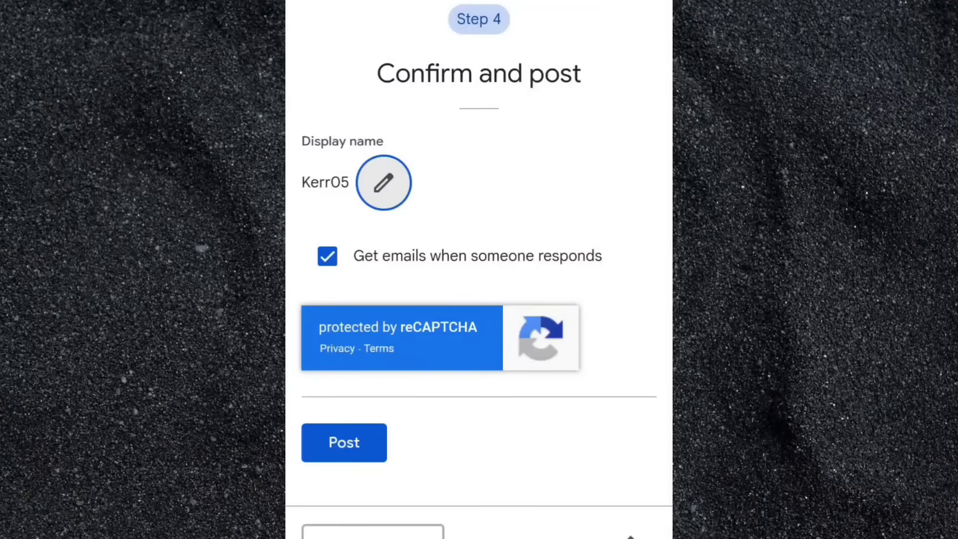
click(344, 442)
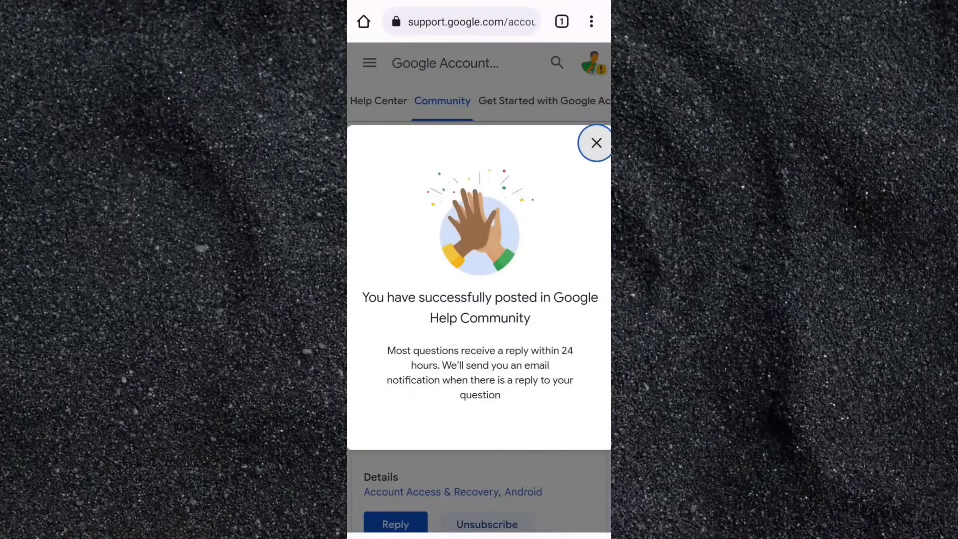
- Close the success dialog and scroll through the published question thread
click(596, 143)
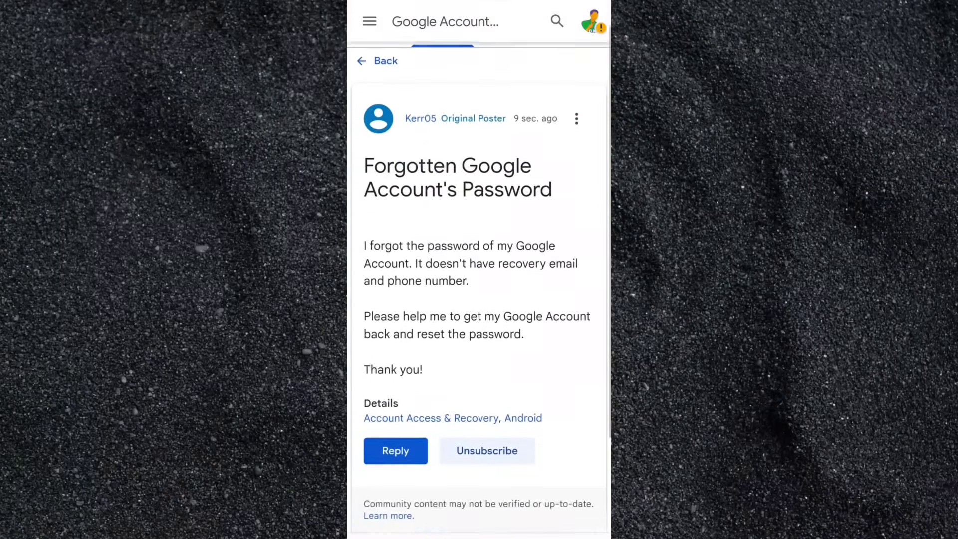
scroll(479, 280, down, 3)
scroll(478, 269, up, 2)
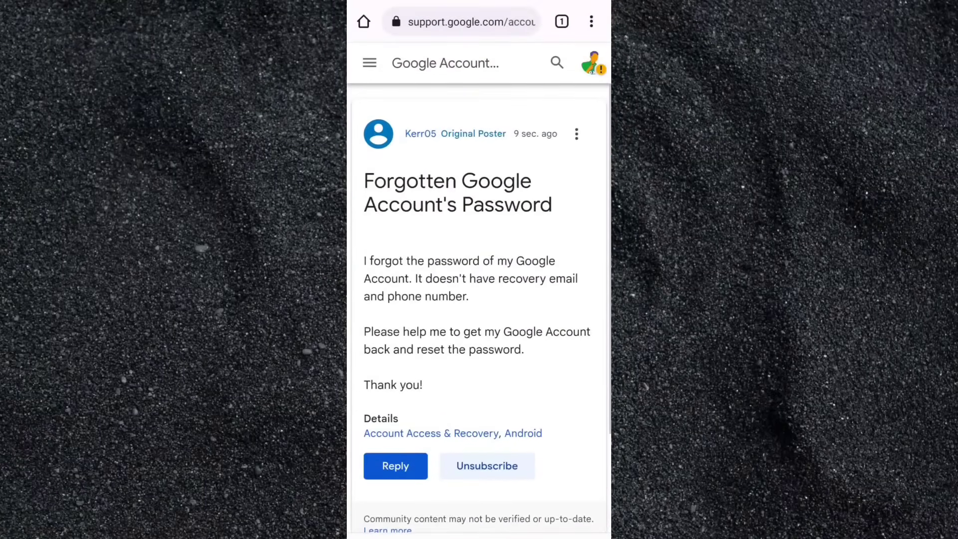